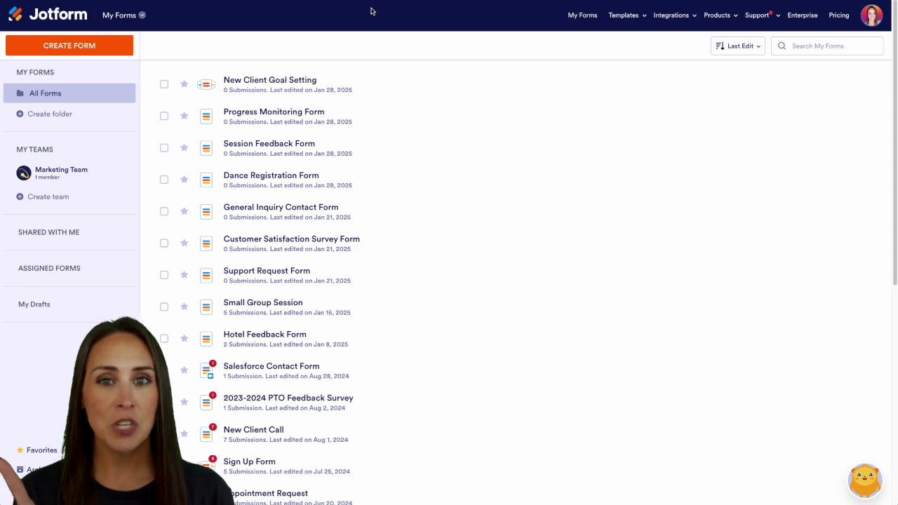
Open the Julie: Customer Relations Specialist agent from My Agents to its Train knowledge base
{"action": "left_click", "coordinate": [110, 16]}
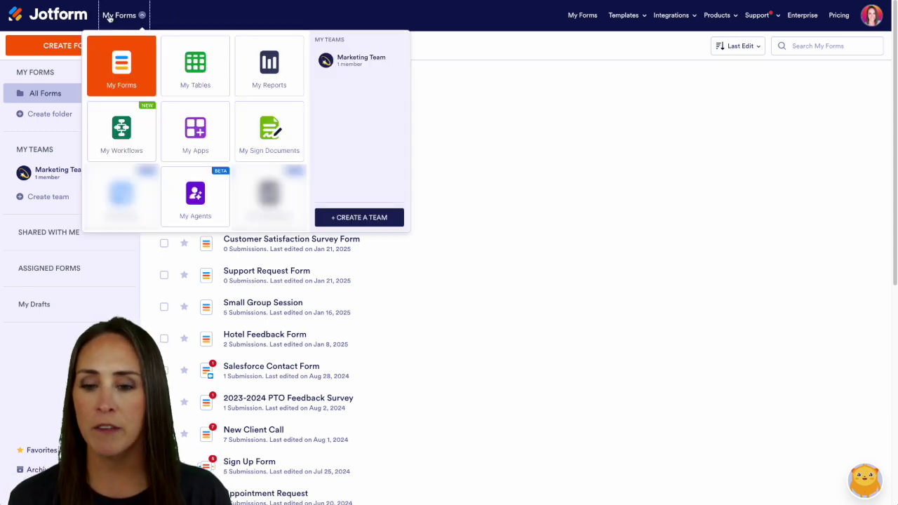
{"action": "left_click", "coordinate": [182, 209]}
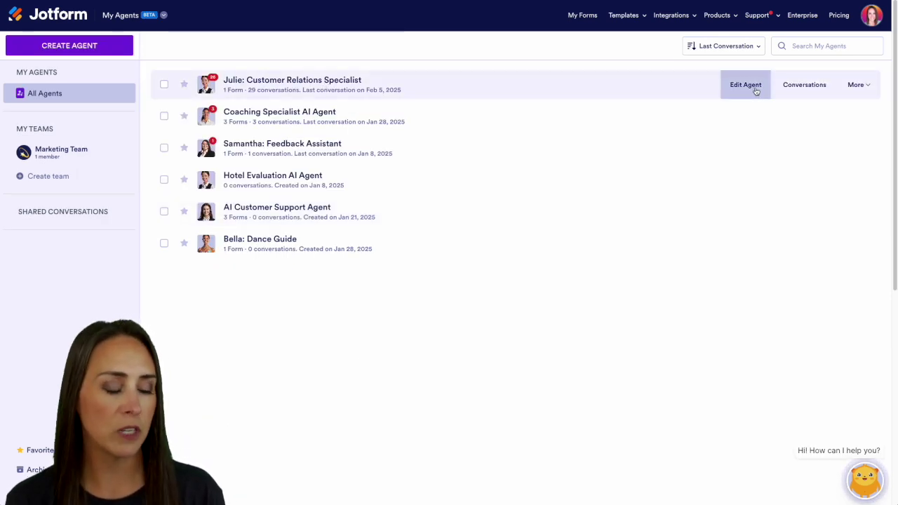
{"action": "left_click", "coordinate": [745, 85]}
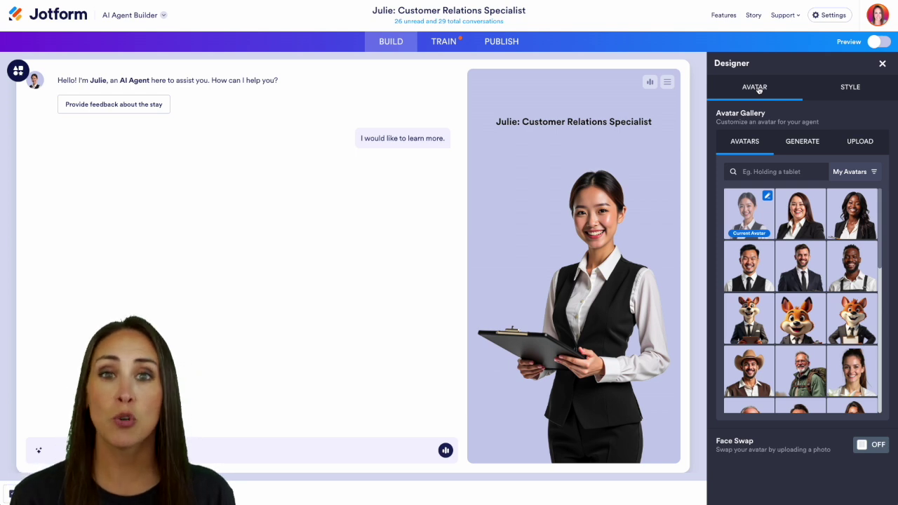
{"action": "left_click", "coordinate": [443, 41]}
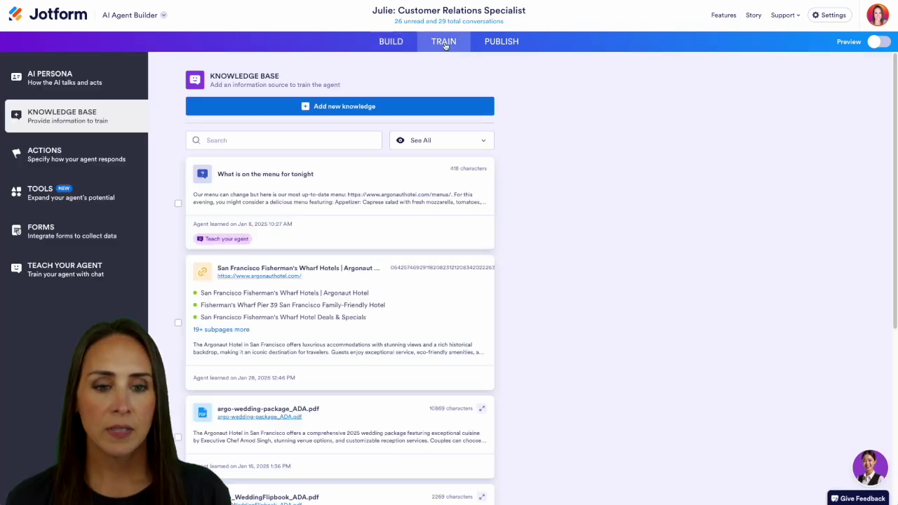
Show Julie's AI Persona settings: Chatty chattiness, English language, Professional tone
{"action": "left_click", "coordinate": [47, 83]}
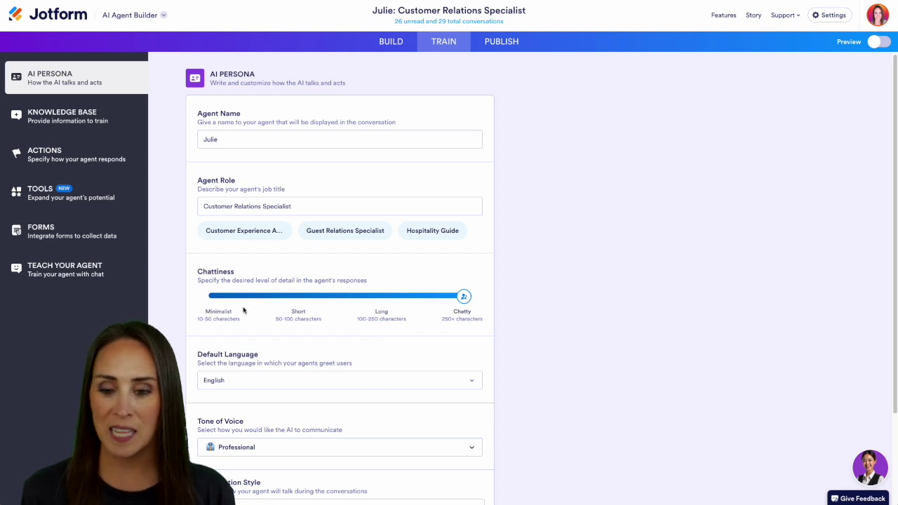
Set chattiness to Minimalist and ask the preview whether the hotel offers wedding packages
{"action": "left_click", "coordinate": [217, 297]}
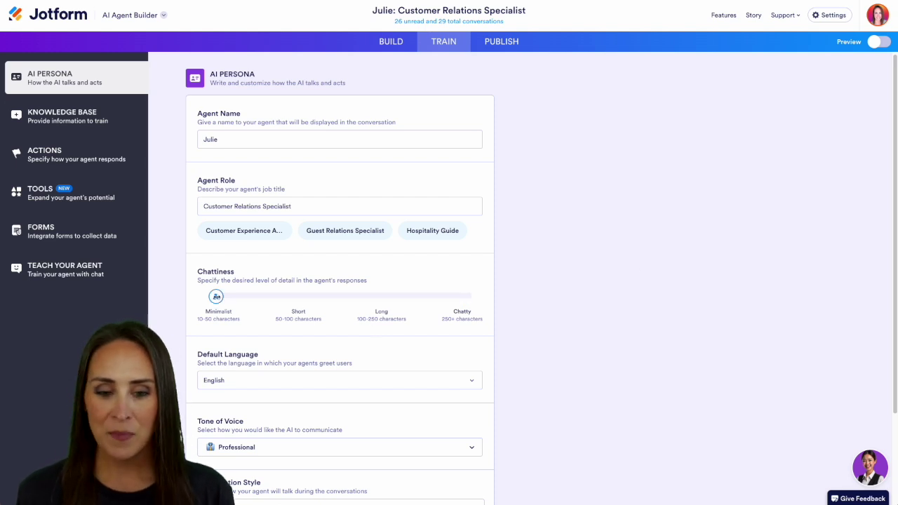
{"action": "left_click", "coordinate": [877, 44]}
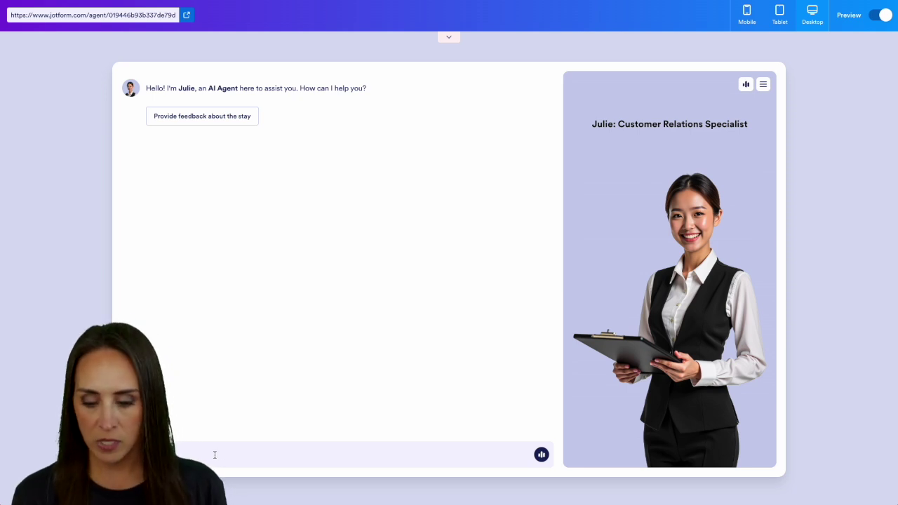
{"action": "type", "text": "Do you offer wedding package"}
{"action": "key", "text": "BackSpace"}
{"action": "key", "text": "BackSpace"}
{"action": "key", "text": "BackSpace"}
{"action": "type", "text": "your"}
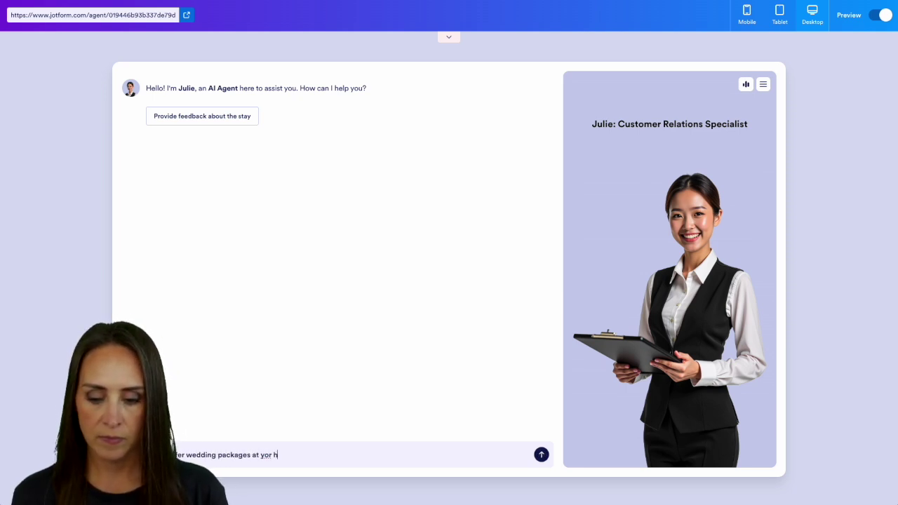
{"action": "type", "text": " hotel?"}
{"action": "key", "text": "Return"}
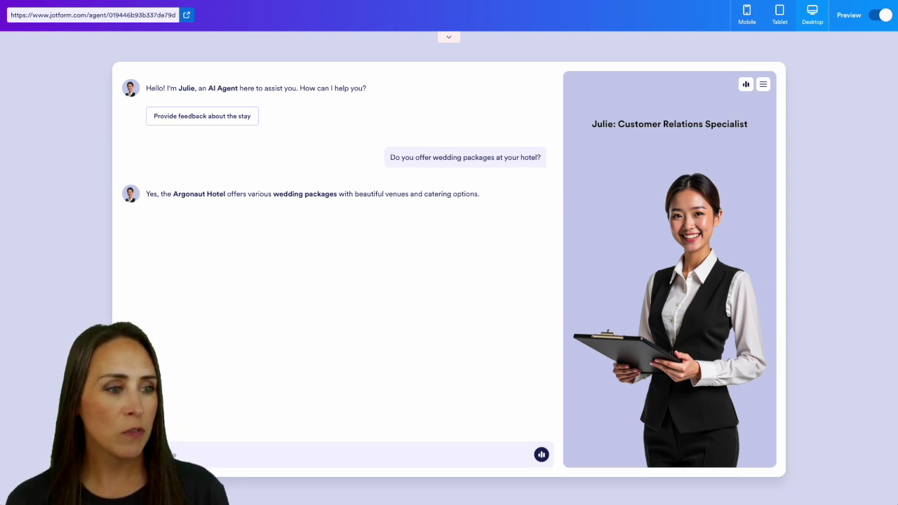
Switch chattiness to Long and re-ask the preview about wedding packages at the hotel
{"action": "left_click", "coordinate": [881, 17]}
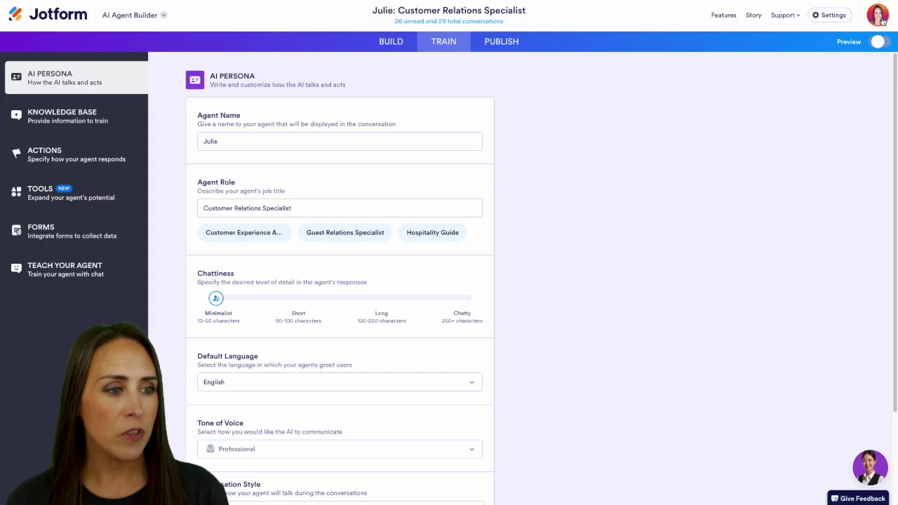
{"action": "left_click", "coordinate": [381, 298]}
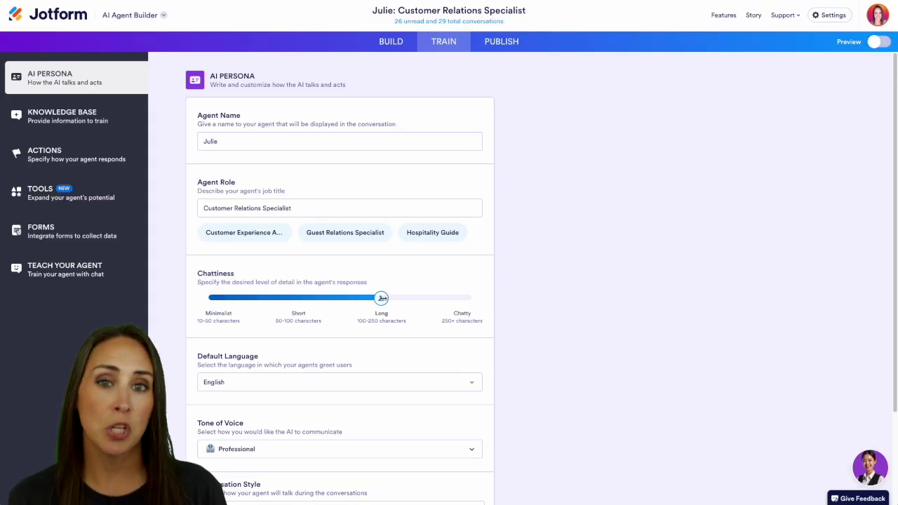
{"action": "left_click", "coordinate": [883, 43]}
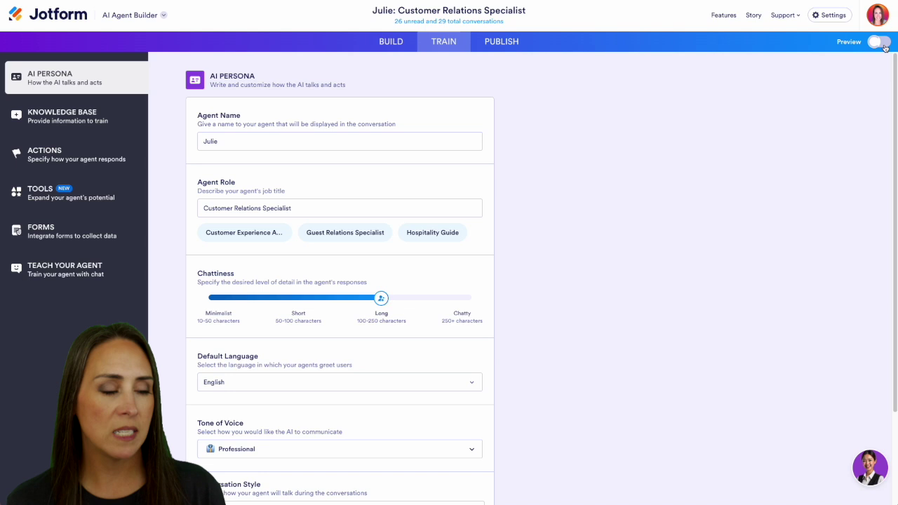
{"action": "left_click", "coordinate": [263, 455]}
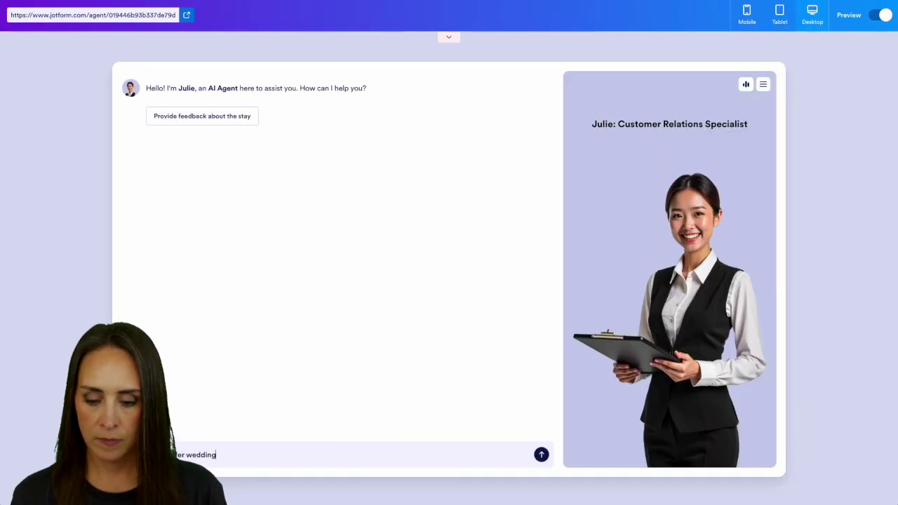
{"action": "type", "text": "packages at your hotel?"}
{"action": "key", "text": "Return"}
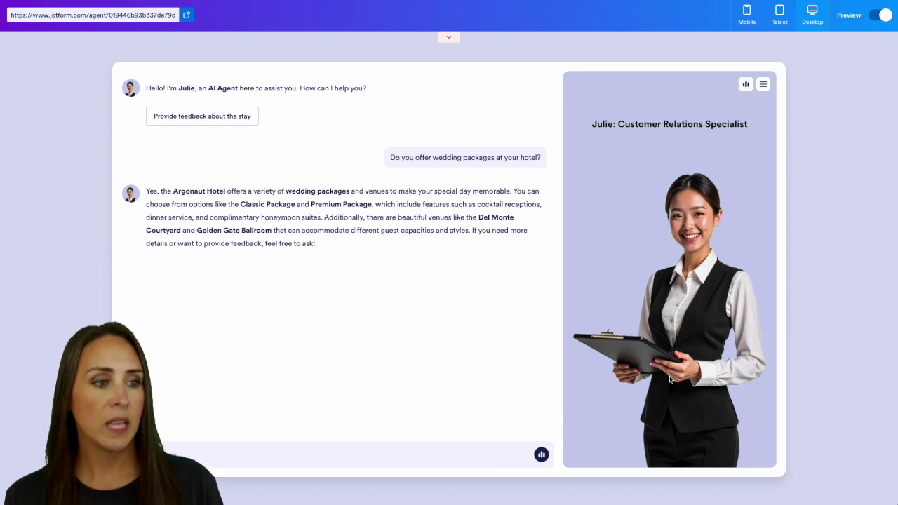
Change Julie's chattiness to Chatty and reopen the chat preview
{"action": "left_click", "coordinate": [886, 17]}
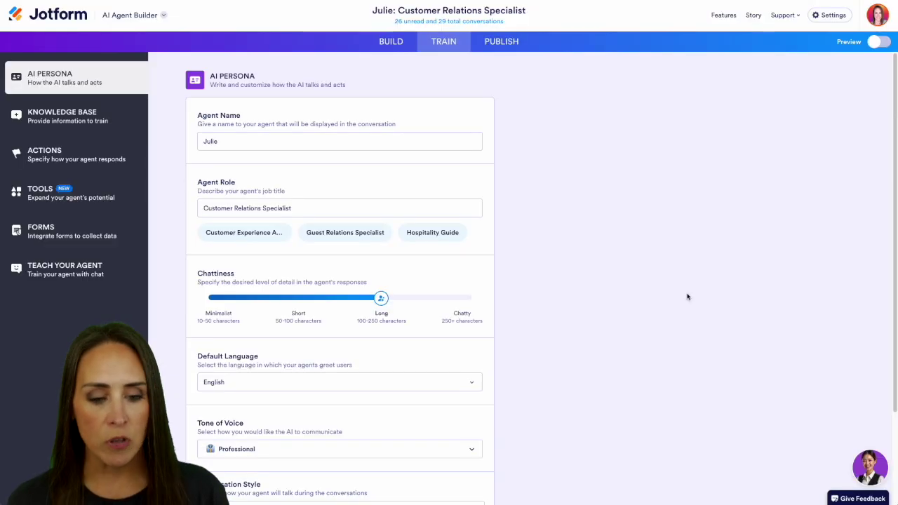
{"action": "left_click", "coordinate": [464, 299]}
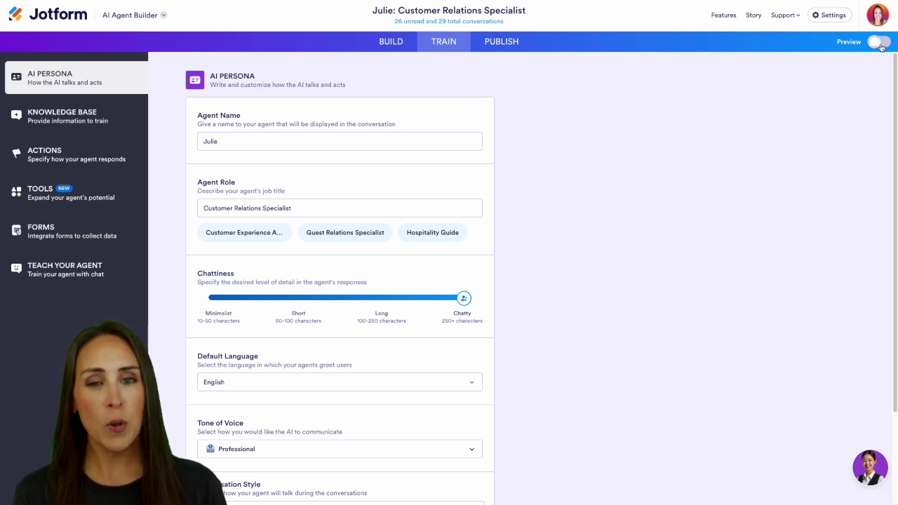
{"action": "left_click", "coordinate": [879, 43]}
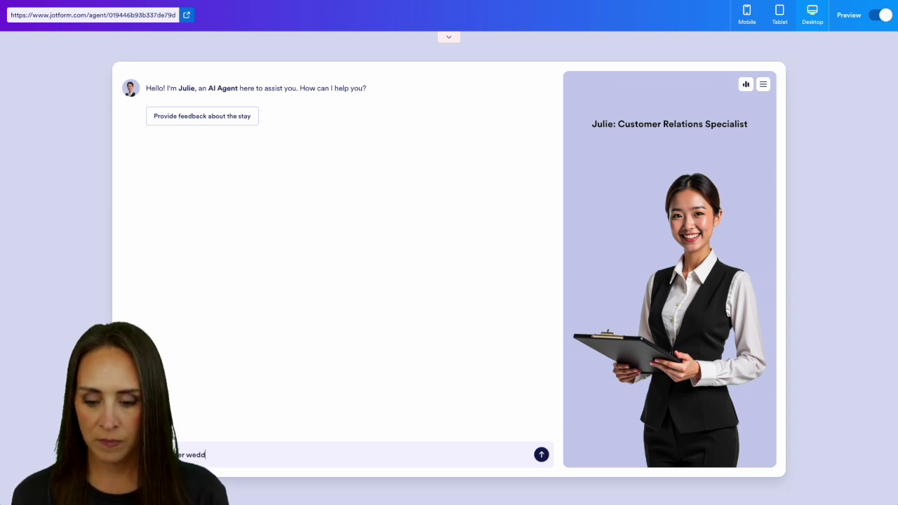
Send the wedding-package question ending 'your hotel' in the preview chat
{"action": "type", "text": "your hotel"}
{"action": "key", "text": "Return"}
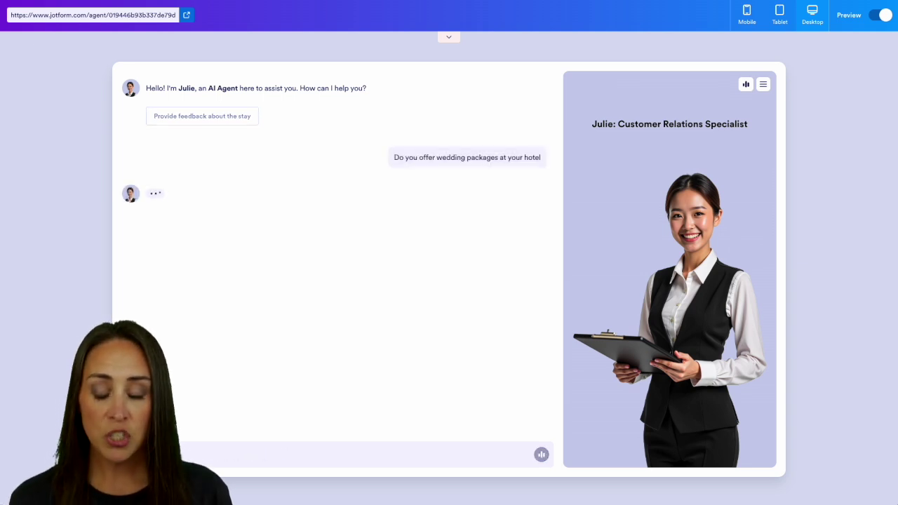